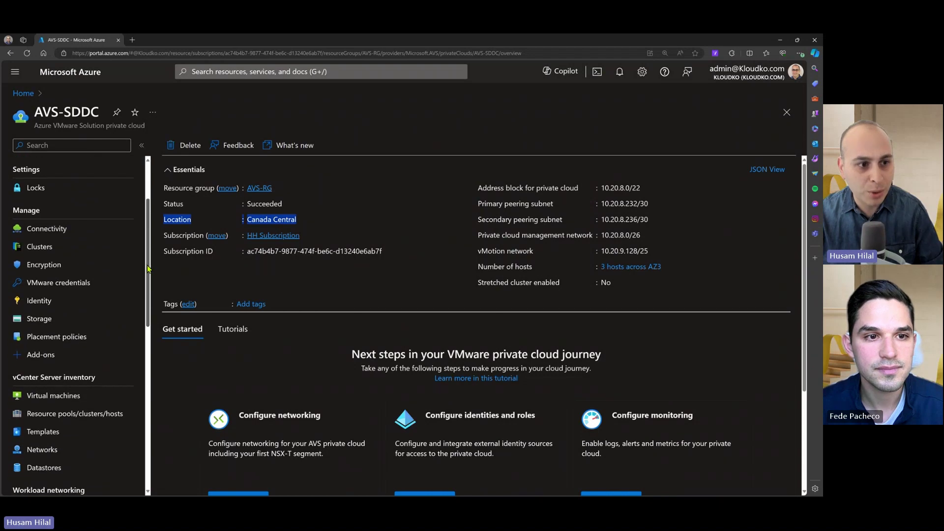
- Review the cluster list of the AVS-SDDC private cloud and its VMware credentials for vCenter Server and NSX-T Manager
left_click(89, 250)
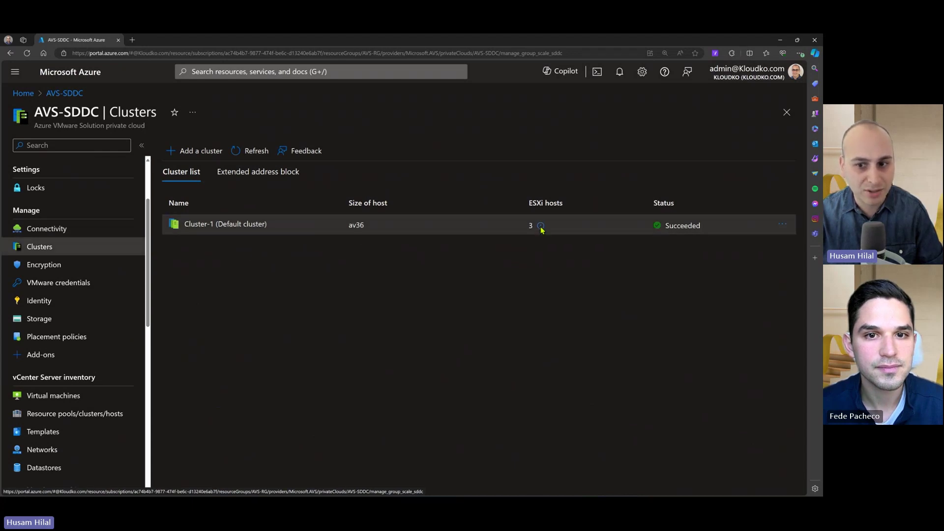
mouse_move(541, 227)
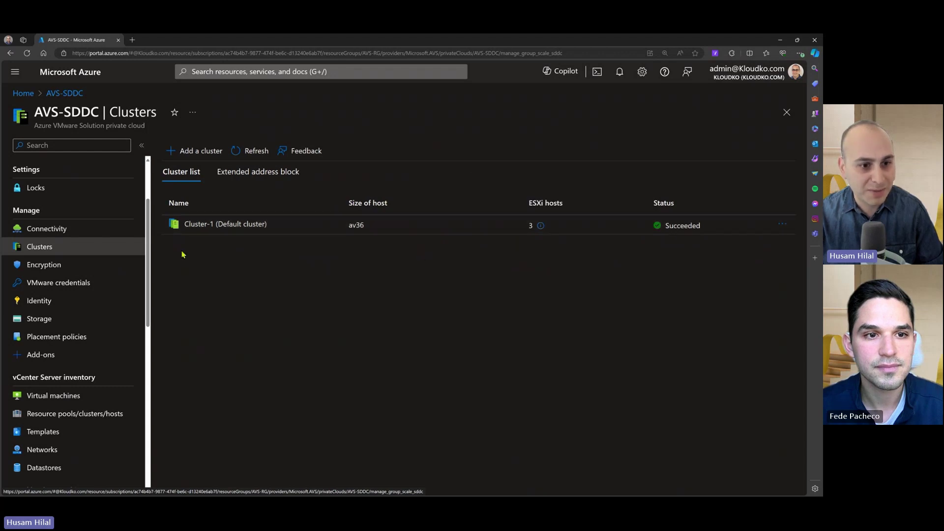
left_click_drag(149, 272, 149, 274)
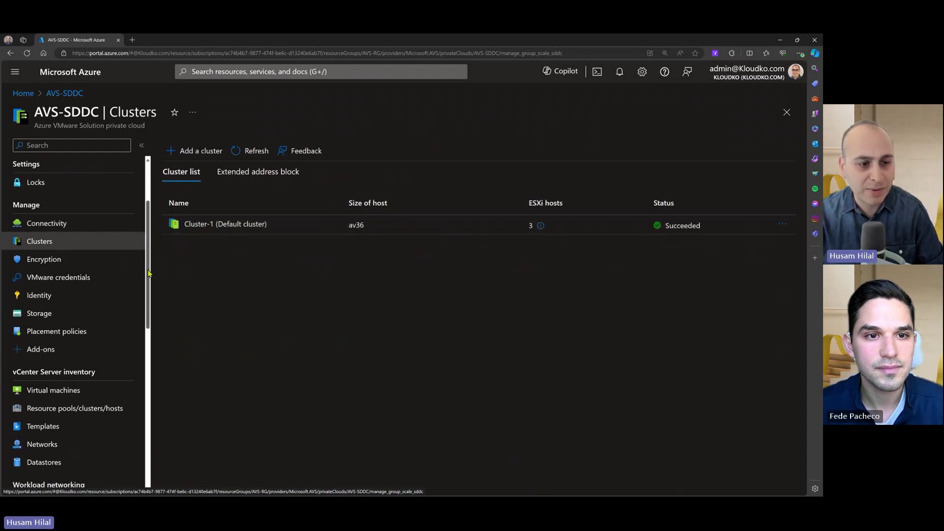
scroll(149, 273, "down", 1)
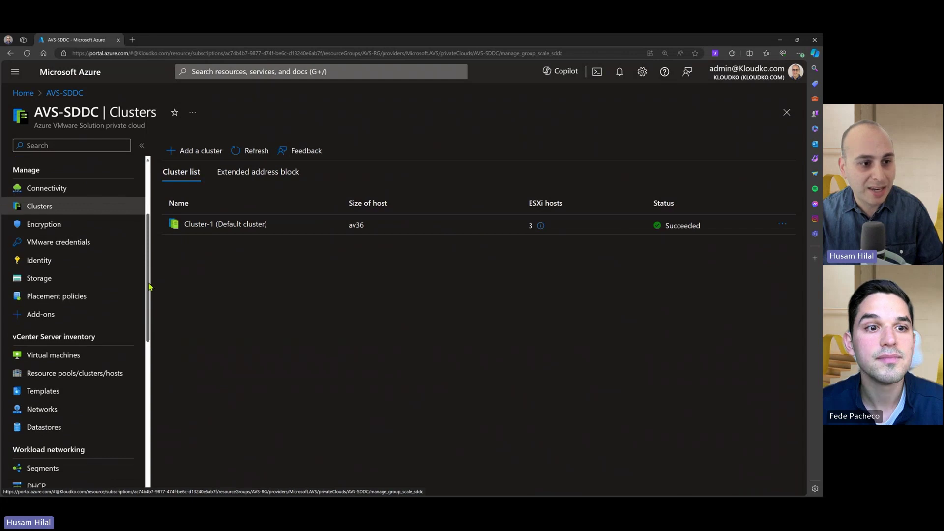
left_click(113, 253)
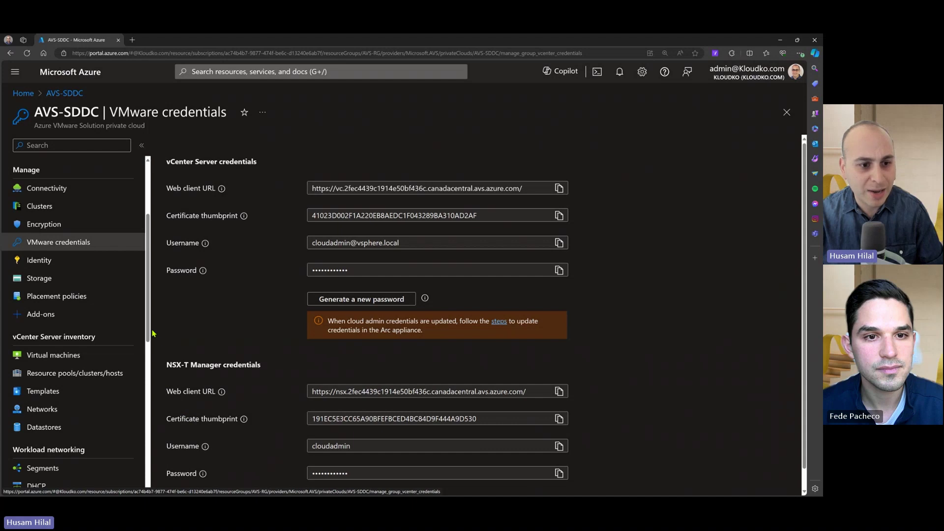
- Look through the private cloud's vCenter virtual machine inventory and its workload networking segments
scroll(147, 333, "down", 1)
left_click_drag(147, 333, 145, 340)
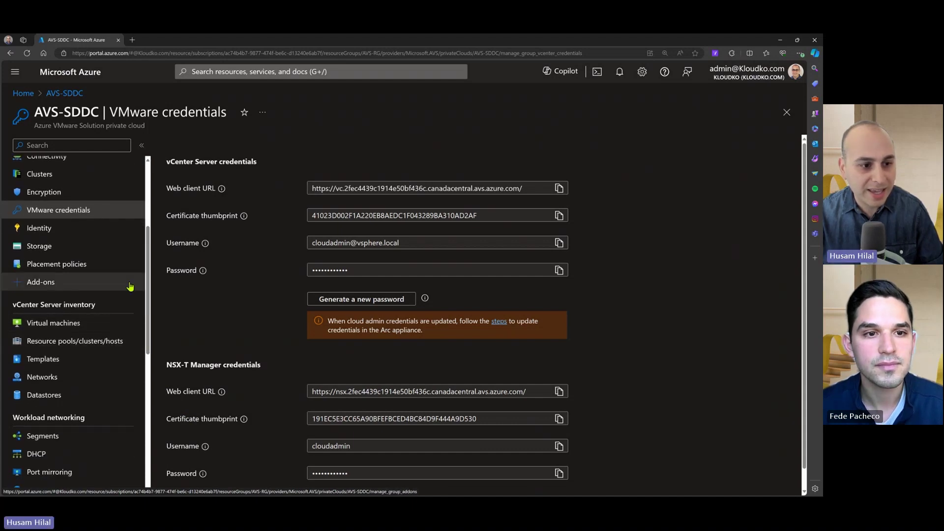
scroll(144, 292, "down", 1)
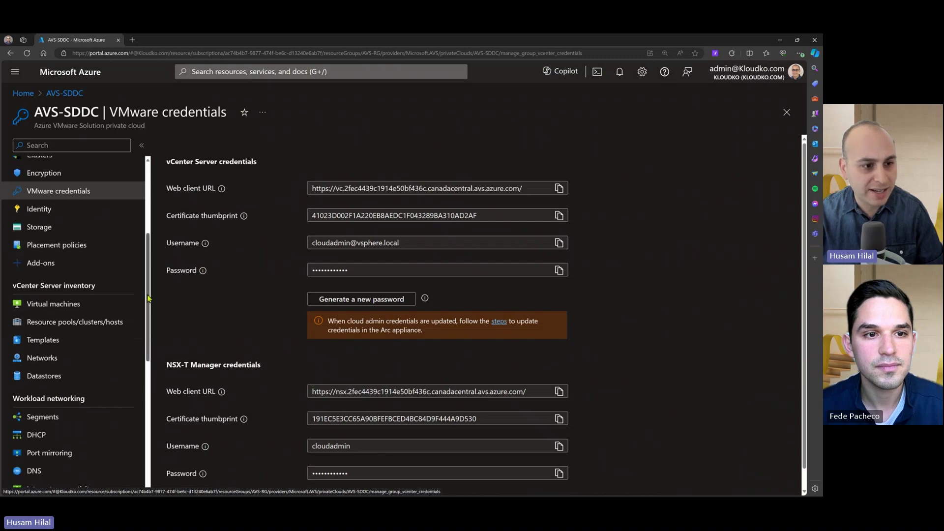
left_click(73, 264)
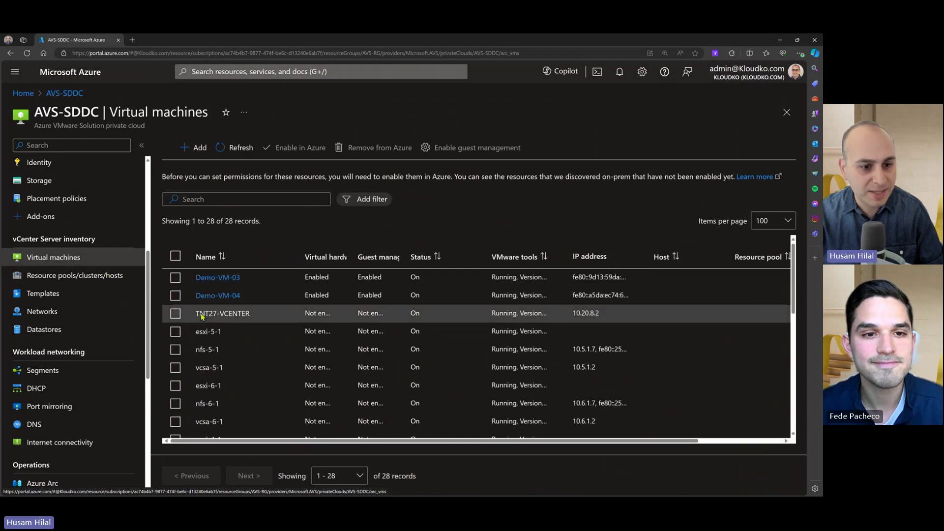
scroll(199, 314, "down", 3)
scroll(202, 317, "down", 3)
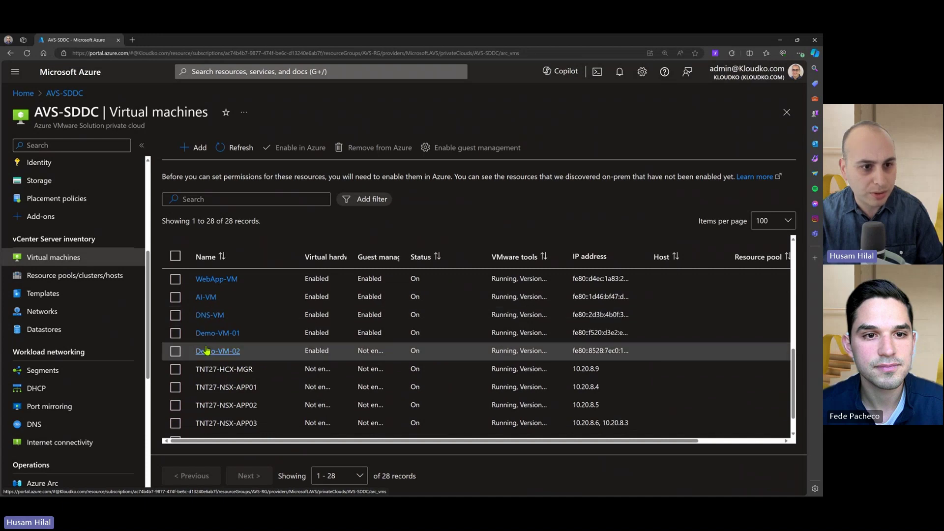
left_click_drag(147, 294, 146, 319)
left_click(115, 308)
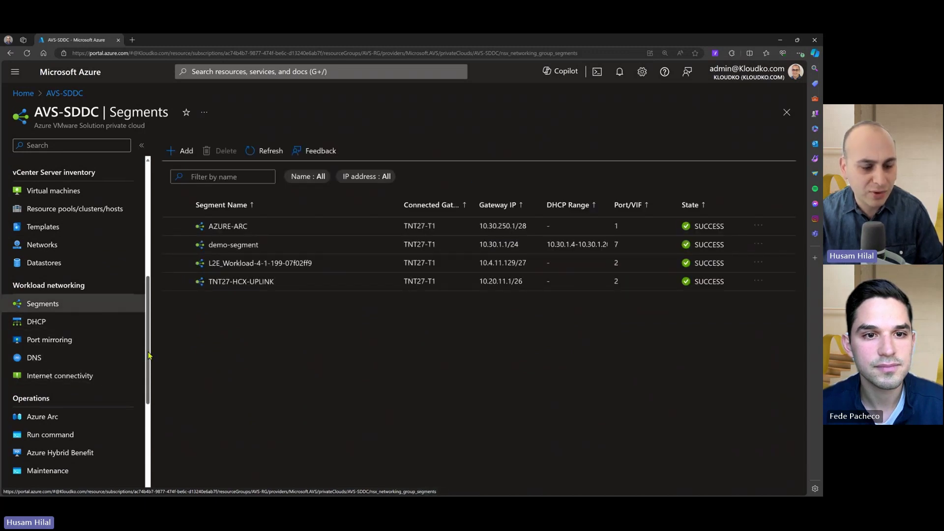
- Chart the Average Memory Usage metric for AVS-SDDC, and return to the private cloud's VMware credentials
left_click_drag(148, 354, 145, 426)
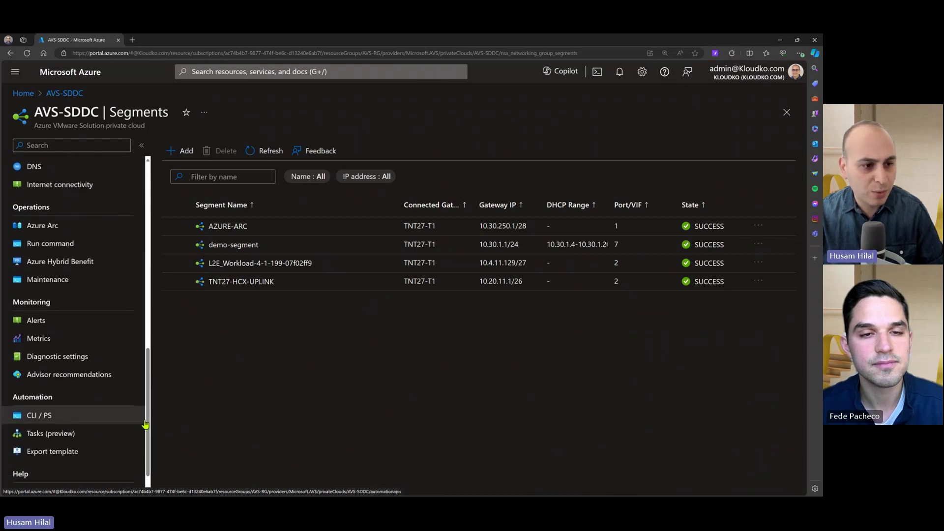
left_click(67, 346)
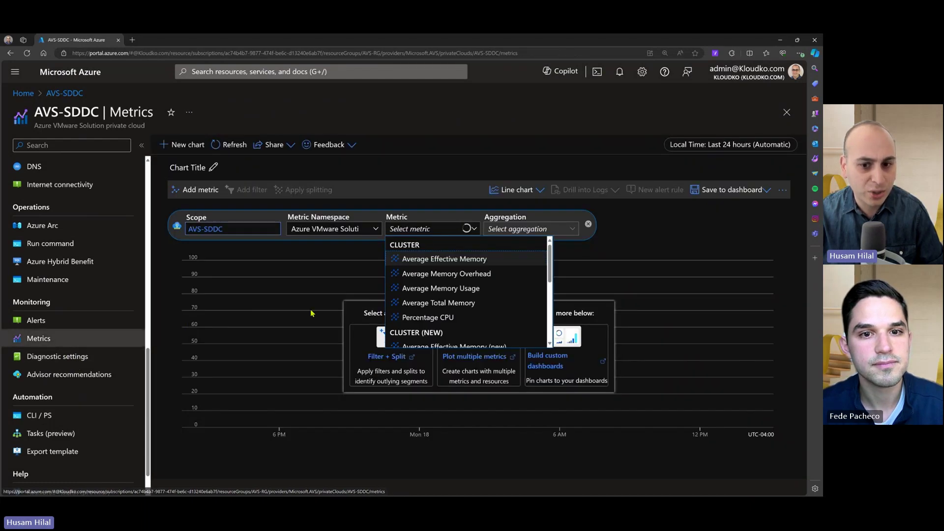
left_click(441, 294)
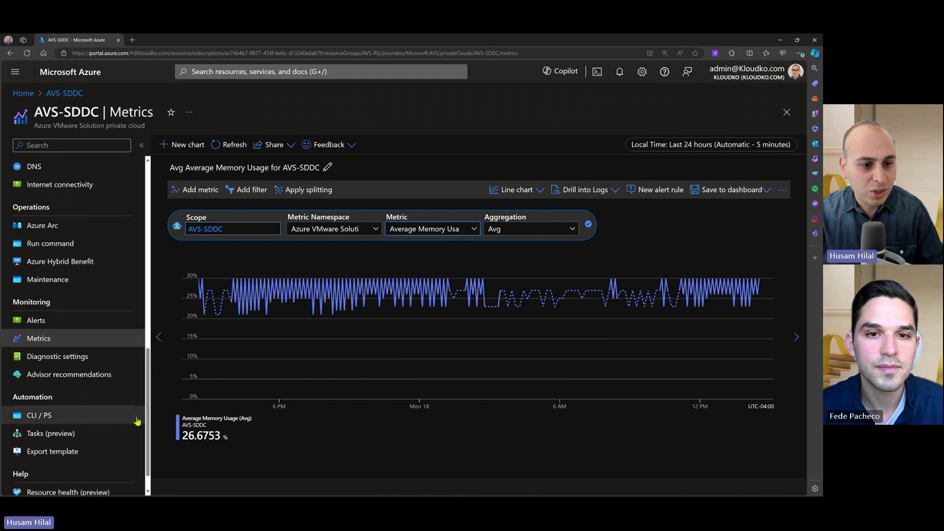
left_click_drag(149, 415, 154, 243)
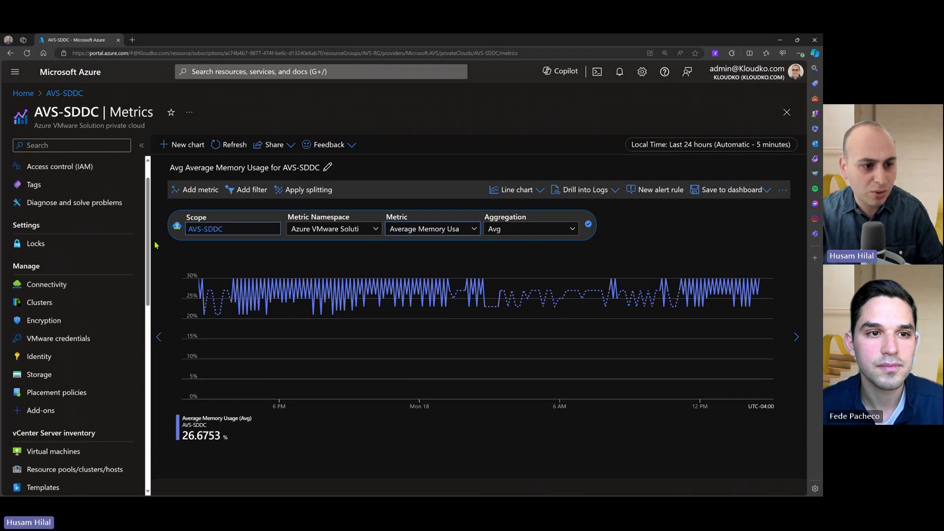
left_click(83, 340)
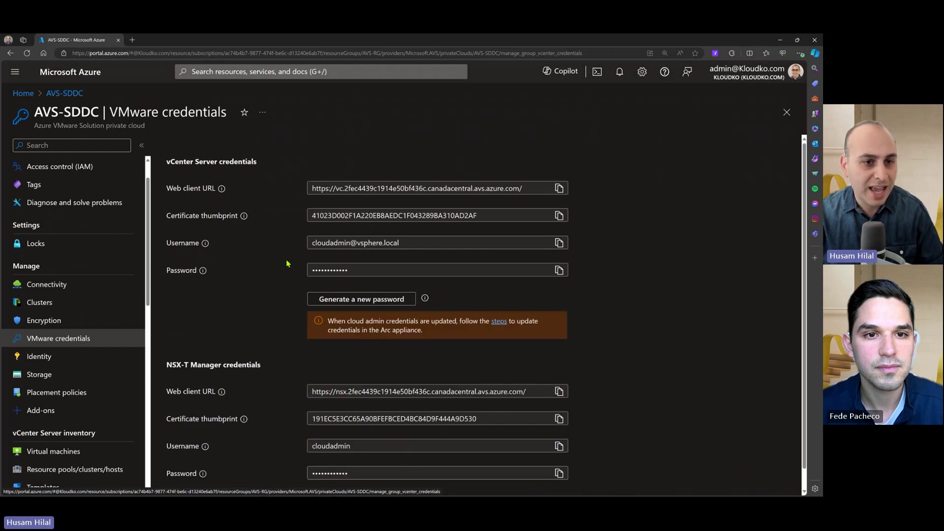
- Search the portal for "vm", list the virtual machines and open the Bastion connection settings of AVSJumpBox
left_click(234, 73)
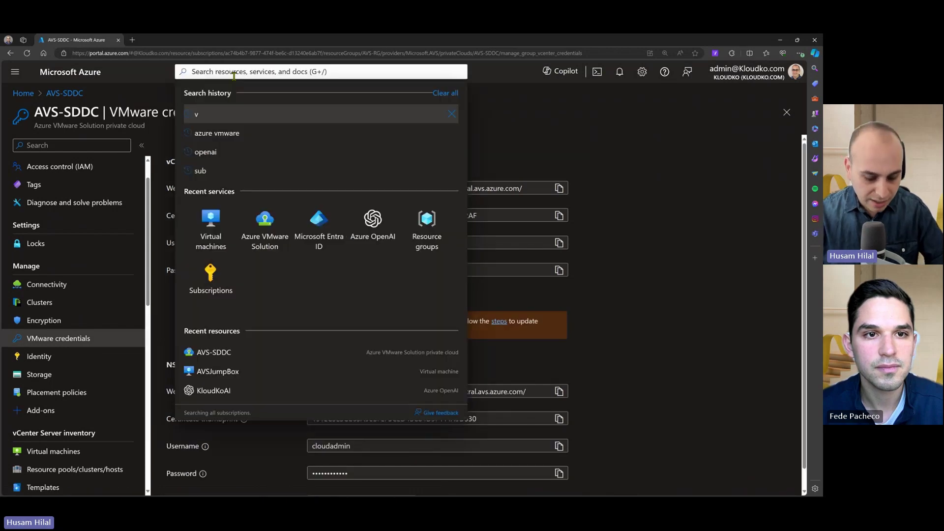
type("vm")
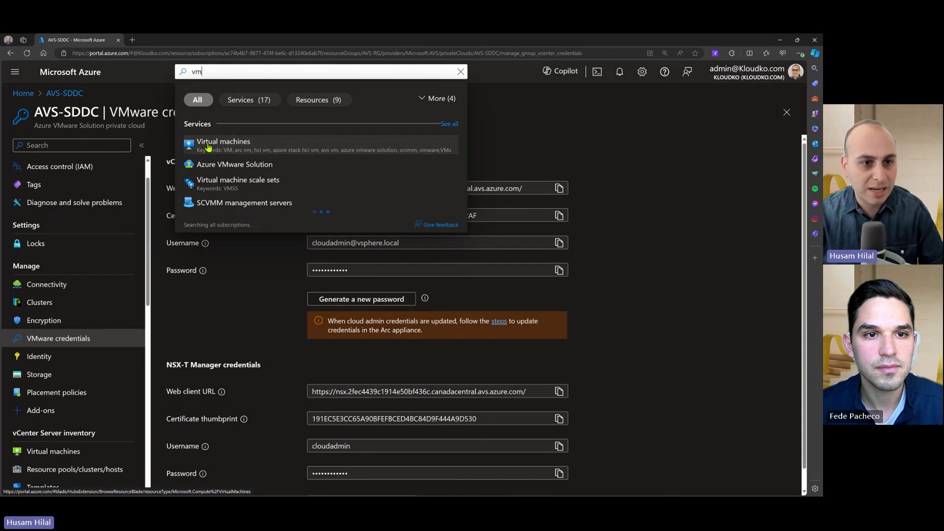
left_click(209, 150)
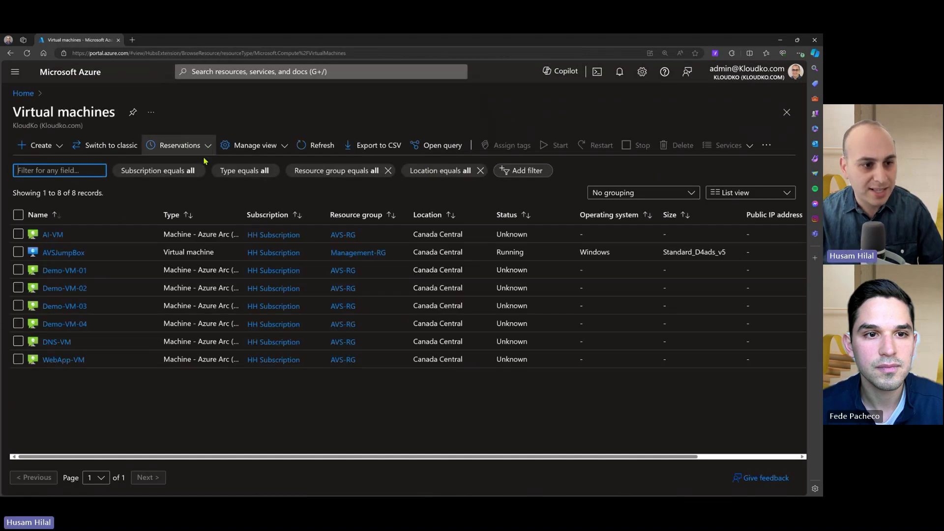
left_click(64, 253)
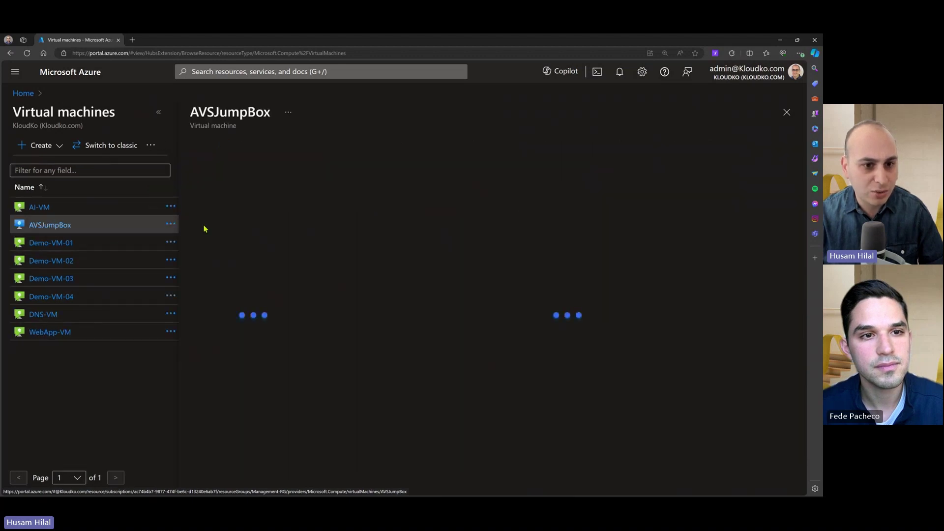
left_click(214, 296)
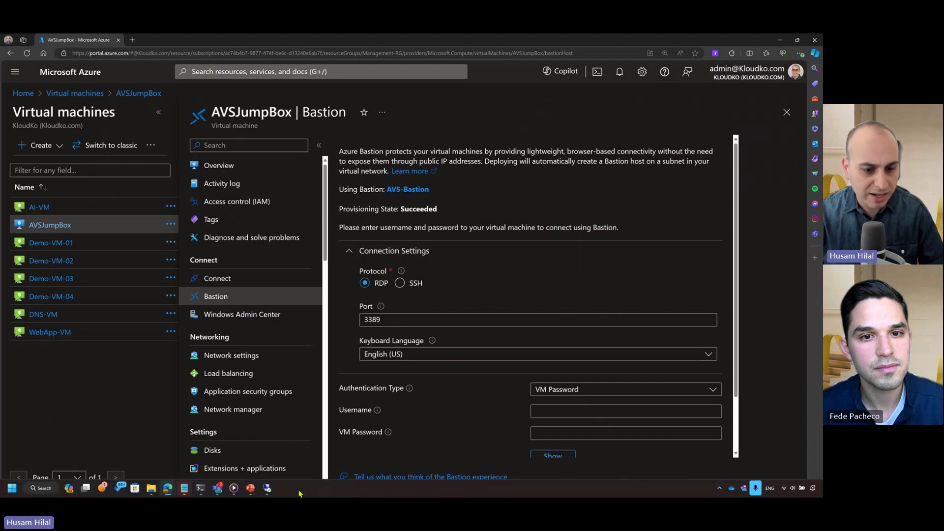
- Switch to the jump box remote session and log in to the AVS vSphere Client with the saved cloud admin credentials
left_click(267, 489)
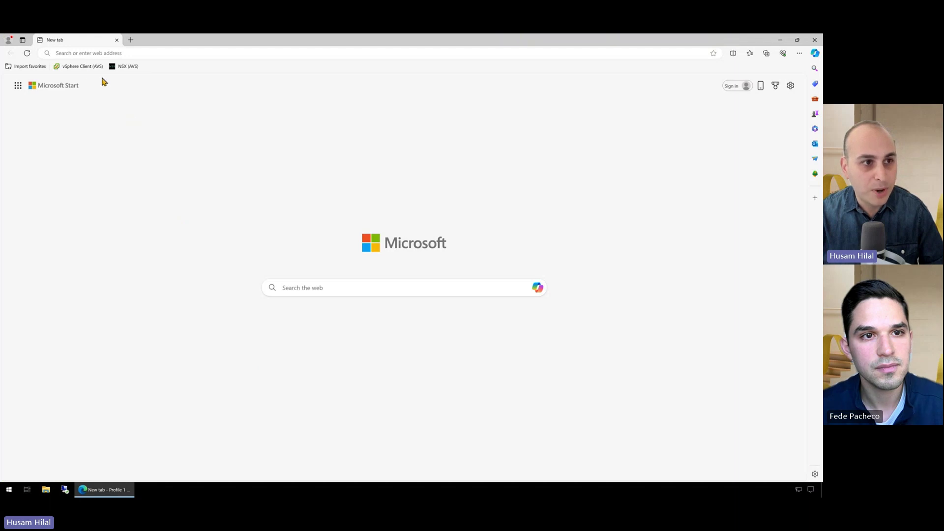
left_click(81, 66)
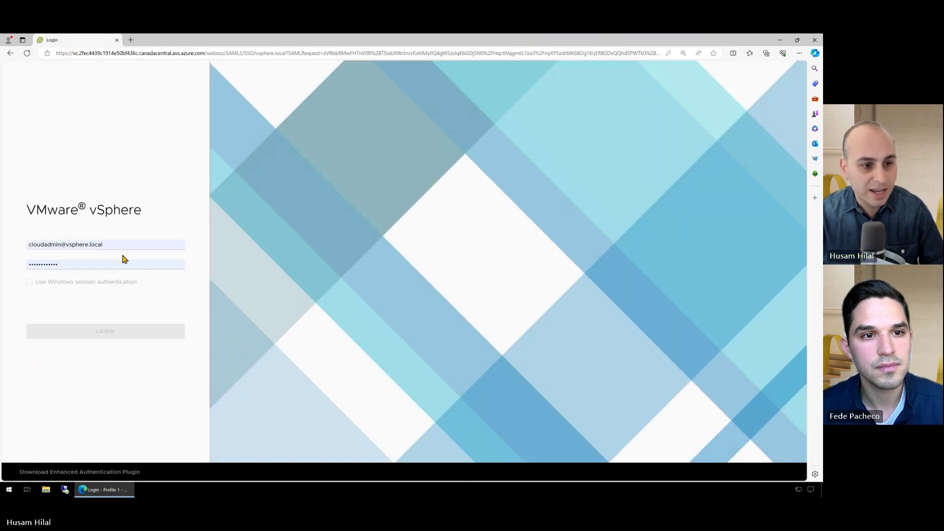
left_click(113, 336)
left_click(112, 335)
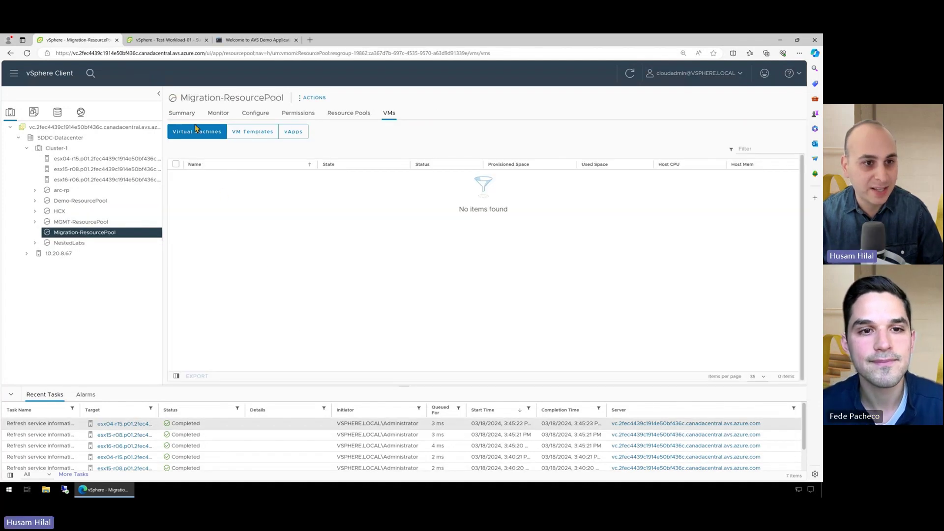
- Compare the on-premises Test-Workload-01 summary with the virtual machine list of the AVS Migration-ResourcePool
left_click(157, 40)
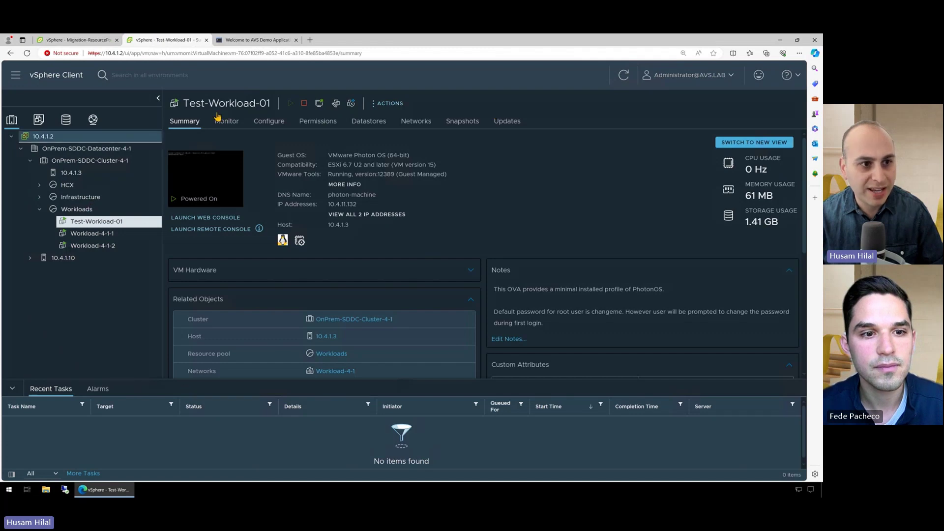
left_click(72, 42)
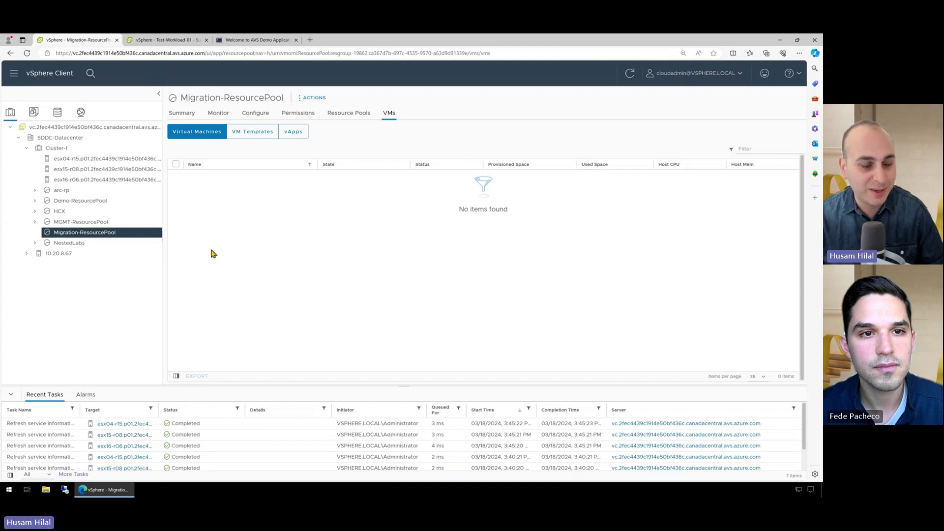
left_click(170, 40)
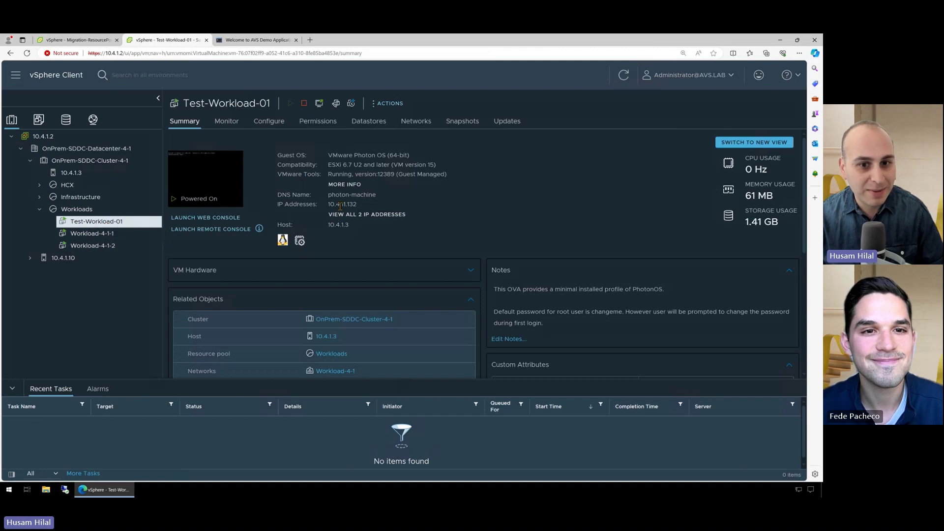
- Check the IP address of Test-Workload-01 and the running location stated by its AVS demo web application
double_click(341, 206)
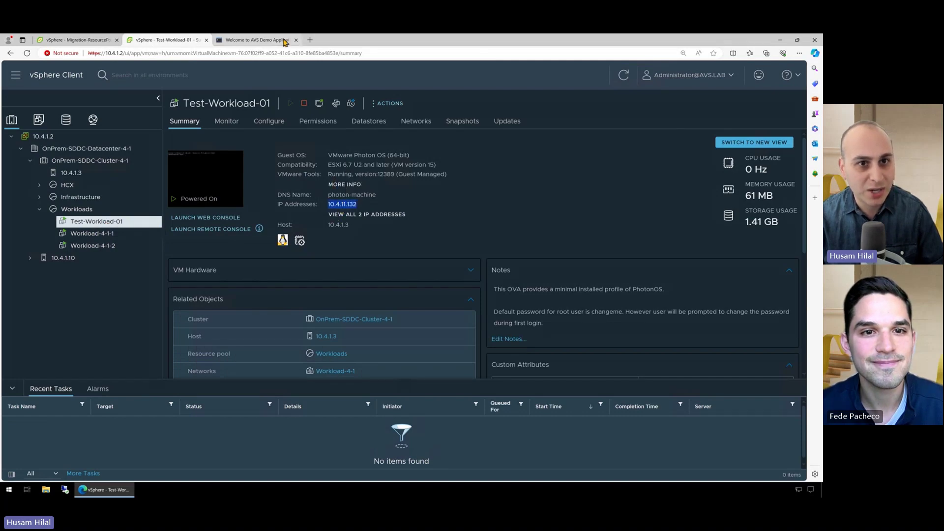
left_click(278, 42)
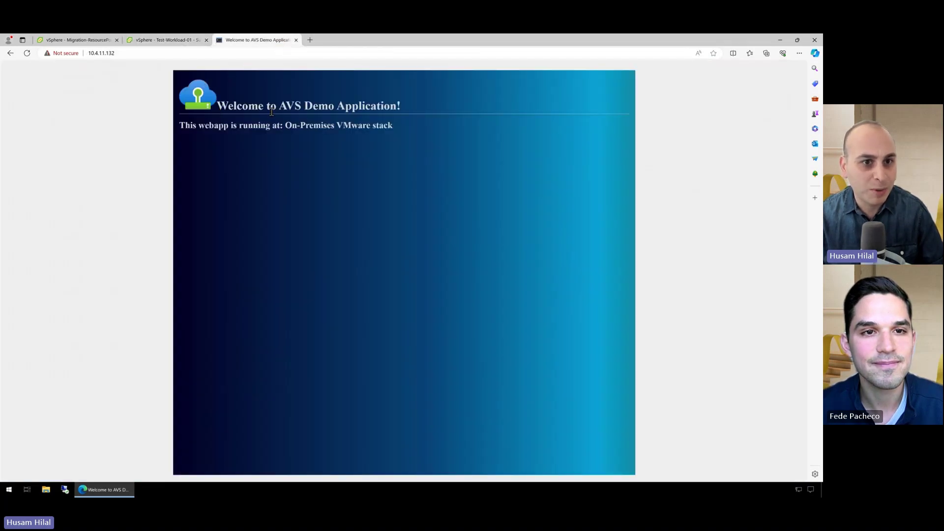
left_click_drag(287, 127, 392, 129)
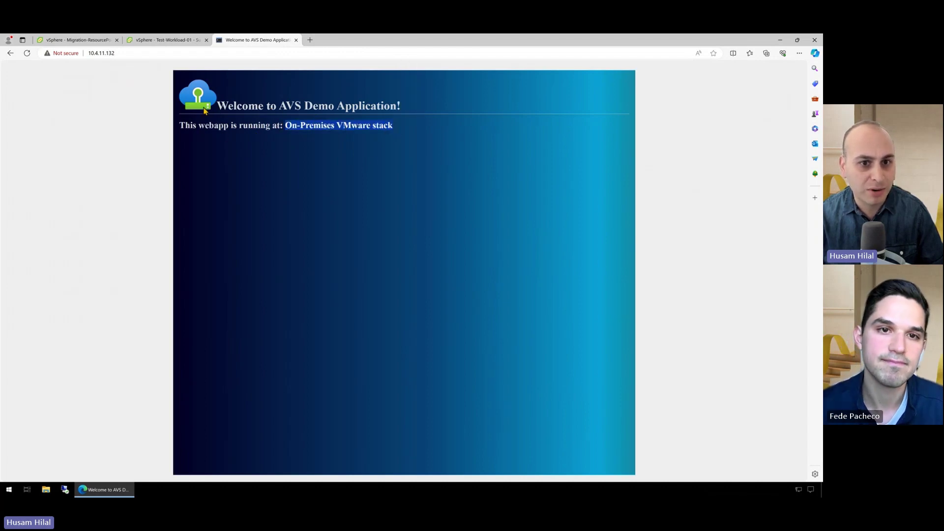
- Open the HCX migration management view in the on-premises vSphere Client
left_click(180, 42)
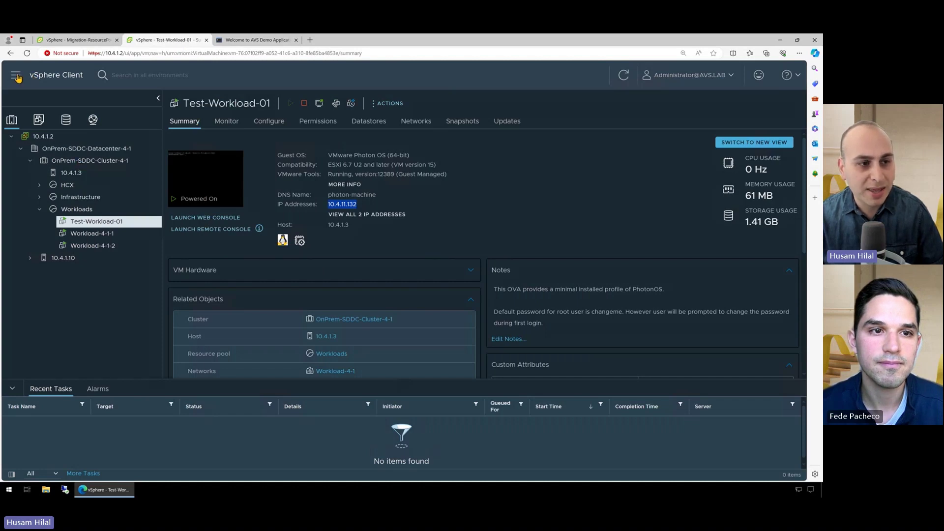
left_click(16, 76)
left_click(22, 368)
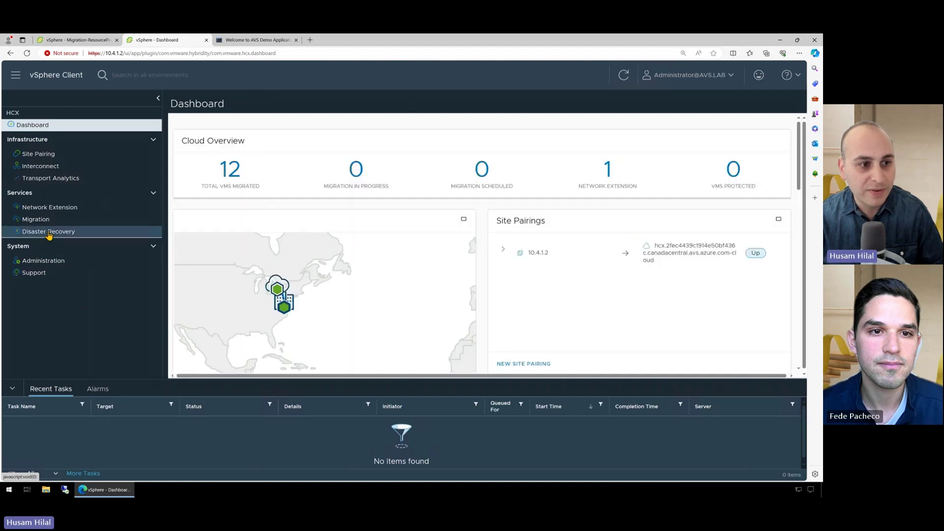
left_click(47, 222)
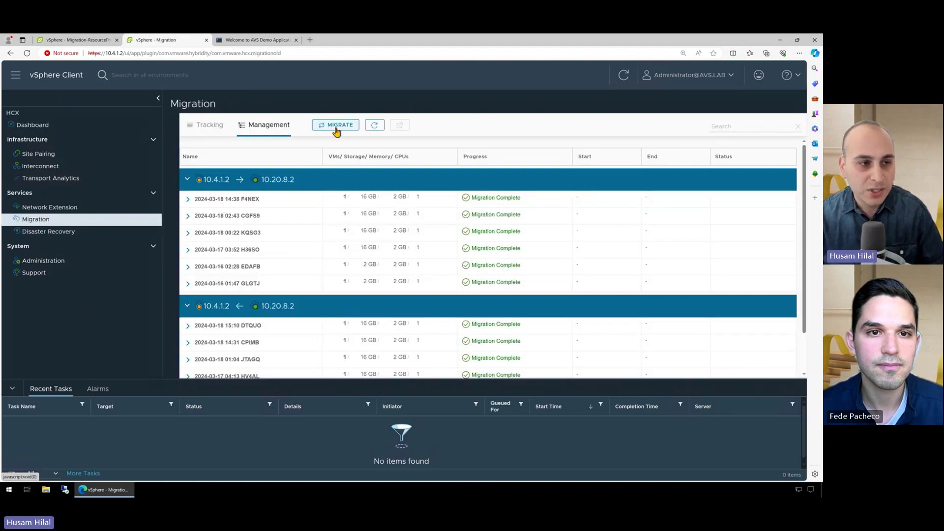
- Start a new HCX workload migration and add the Test-Workload-01 virtual machine to it
left_click(328, 130)
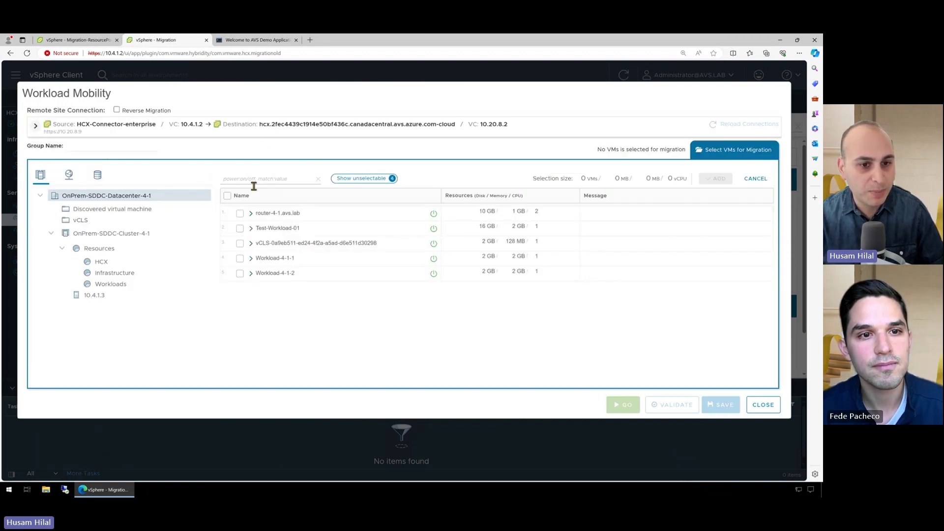
left_click(240, 229)
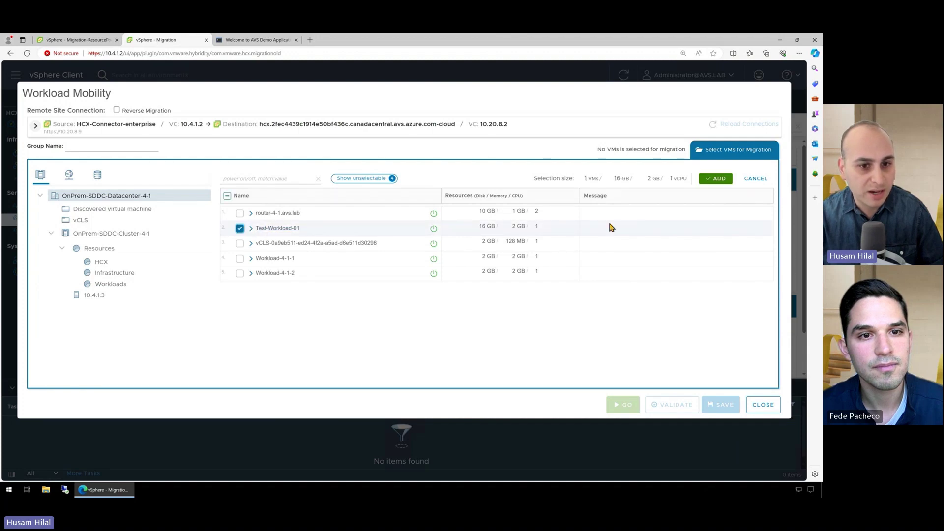
left_click(710, 179)
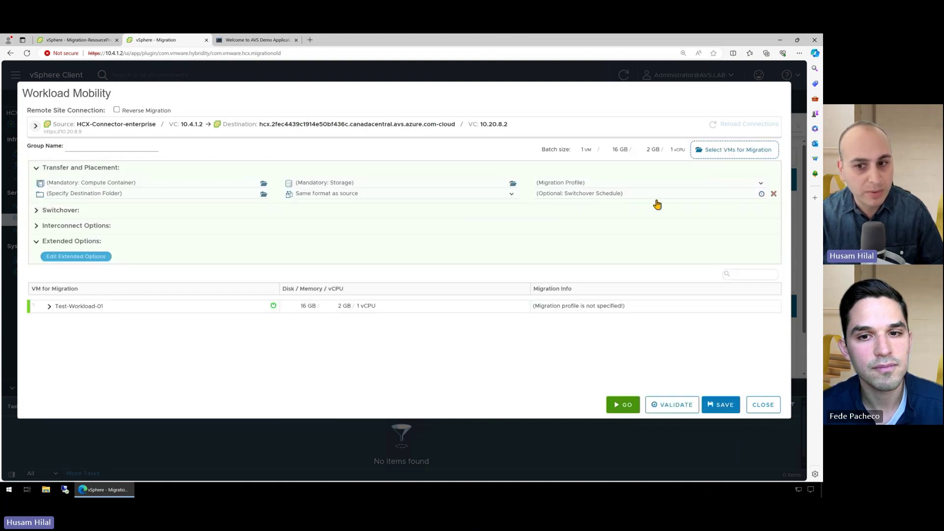
- Validate and start the vMotion migration of Test-Workload-01 to Migration-ResourcePool on vsanDatastore
left_click(665, 406)
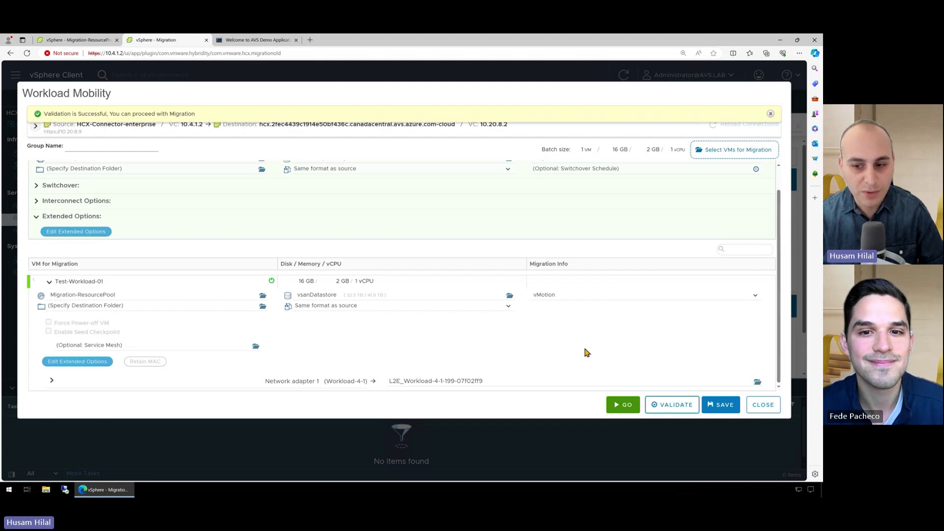
left_click(617, 411)
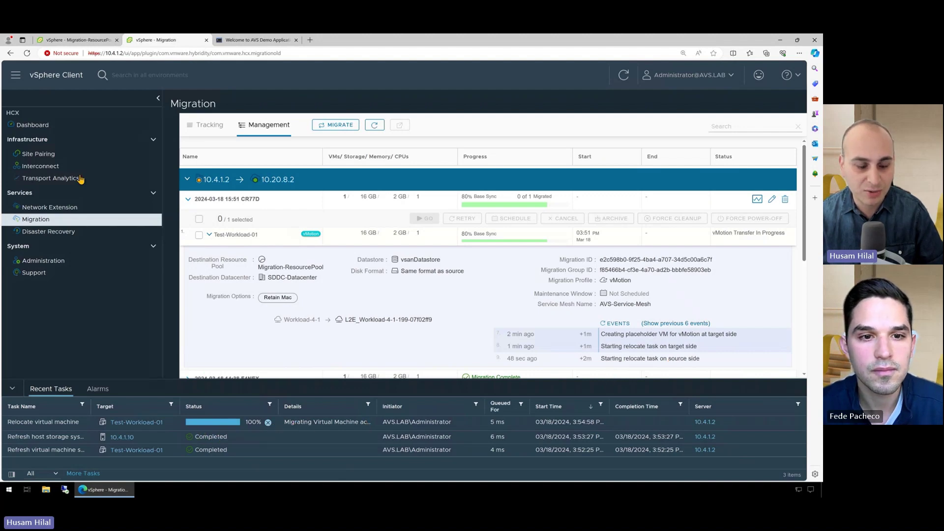
- Check the IP address of the migrated Test-Workload-01 in its summary in the AVS vSphere Client
left_click(78, 42)
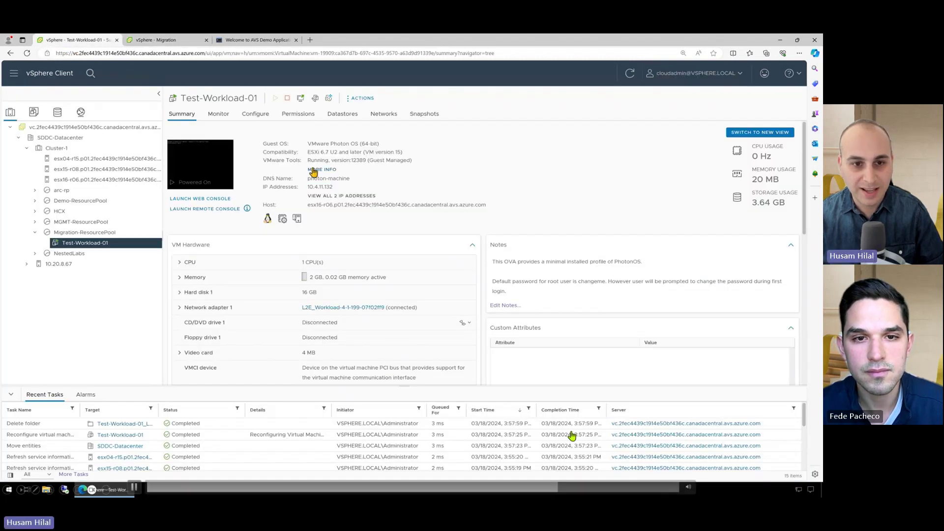
left_click_drag(307, 187, 343, 193)
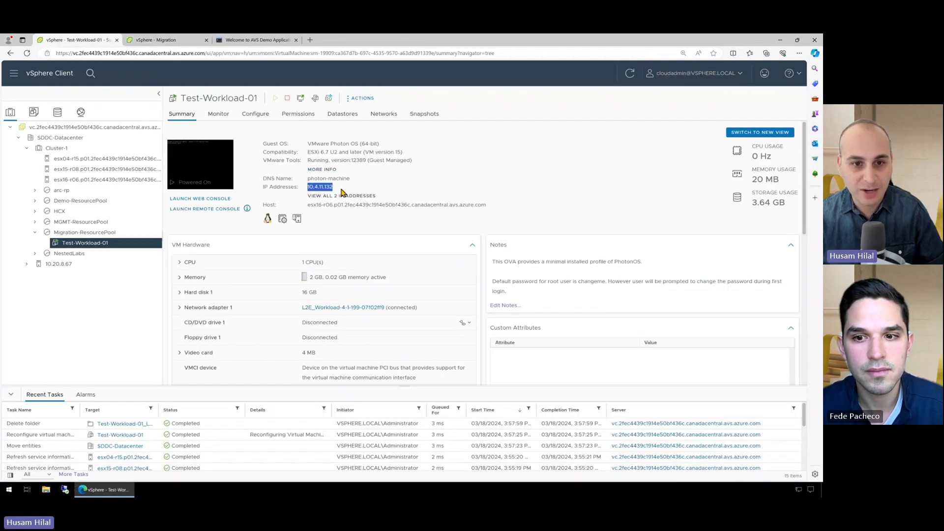
left_click(412, 197)
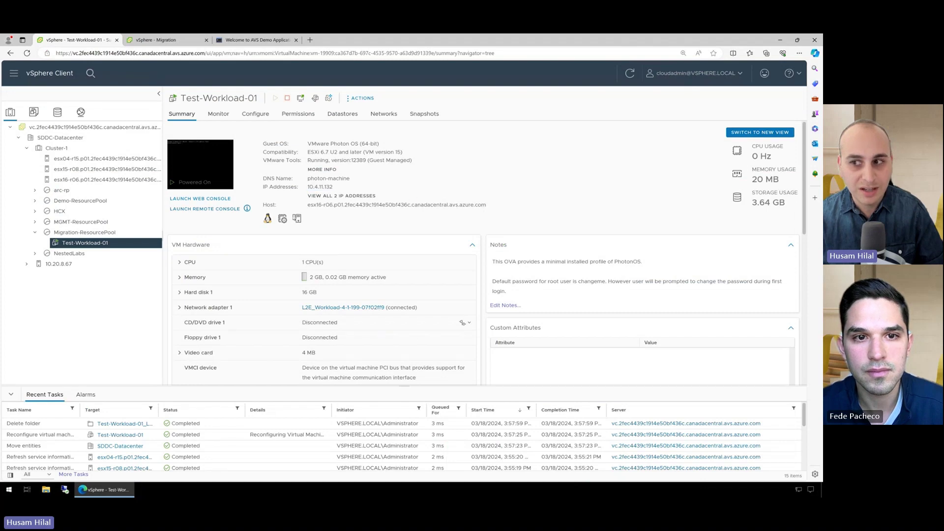
- Reload the AVS demo web application and check the running location it states
left_click(263, 40)
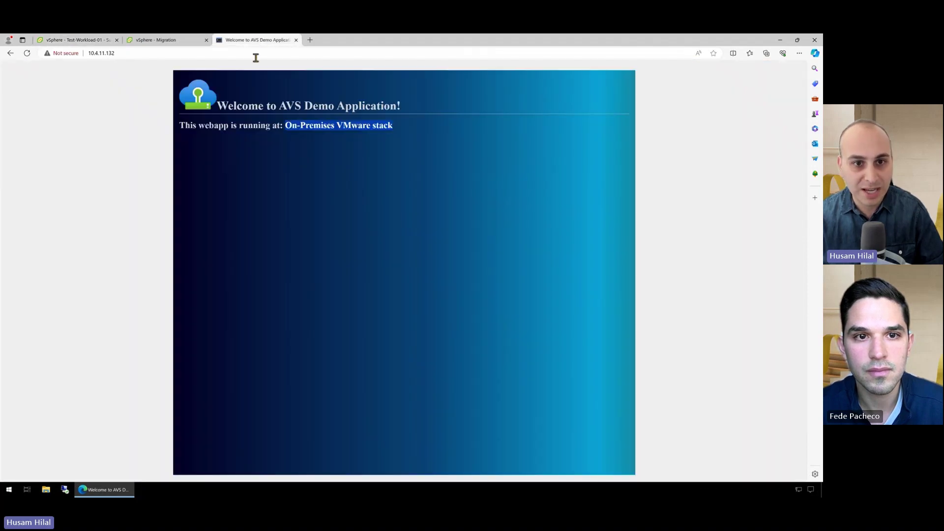
left_click(27, 53)
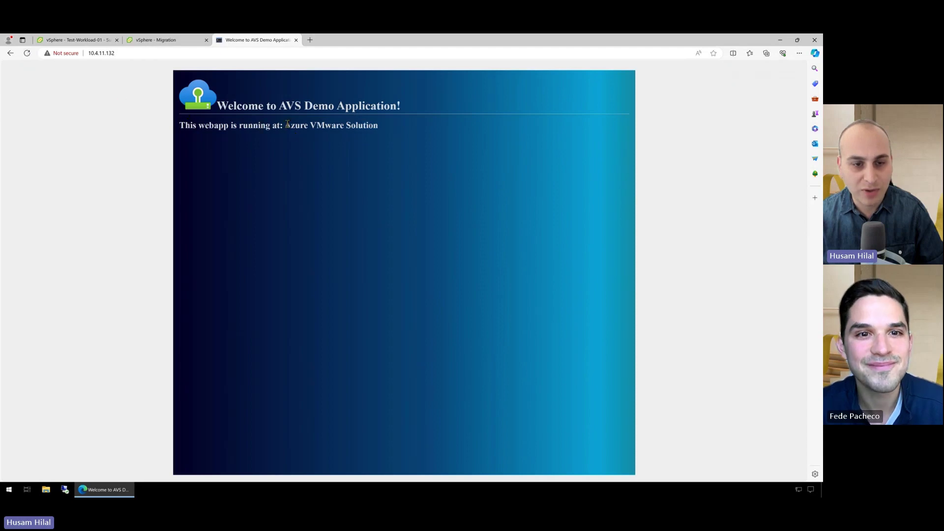
left_click_drag(284, 125, 384, 128)
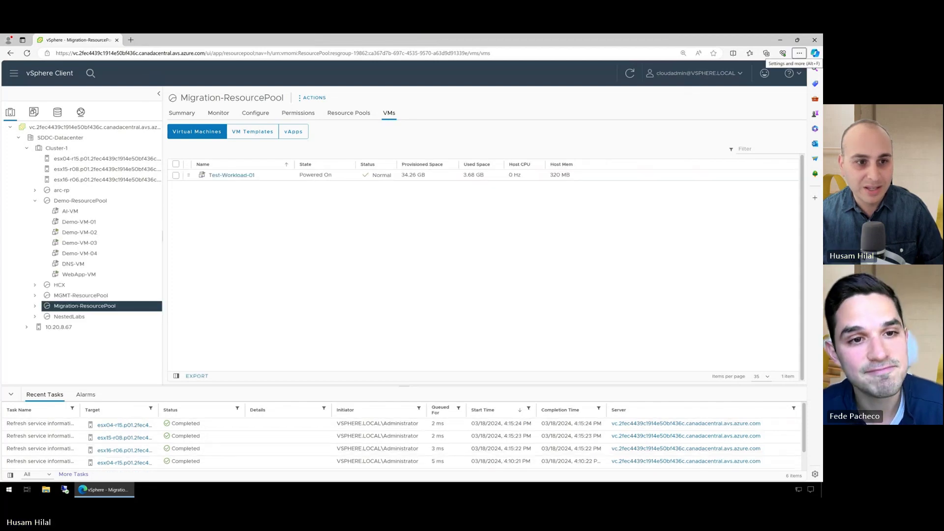
- Look up the IP address of AI-VM in Demo-ResourcePool and connect to it at 10.30.1.5 with Remote Desktop Connection
left_click(70, 212)
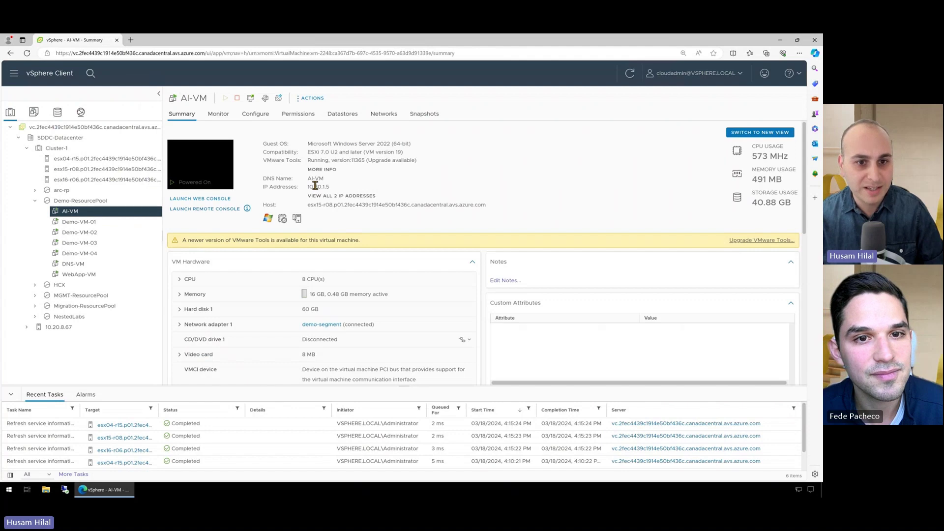
double_click(314, 187)
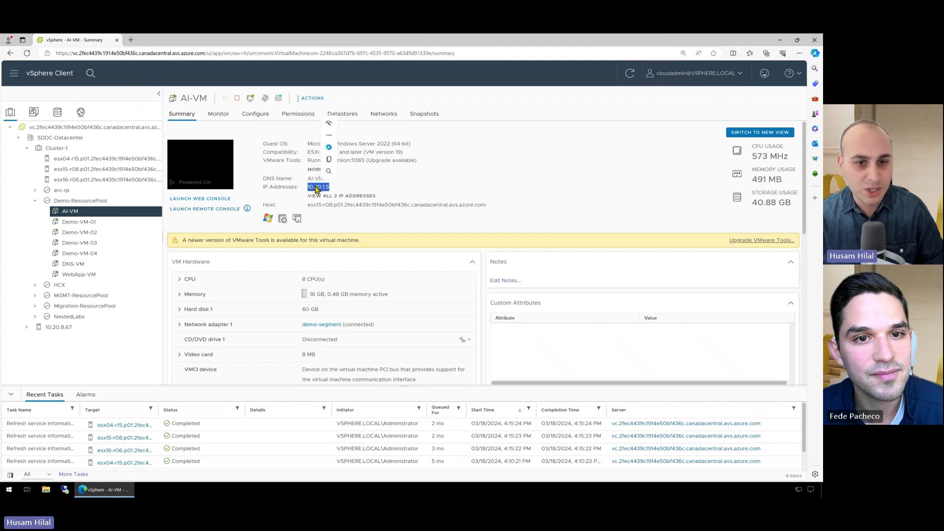
left_click(64, 490)
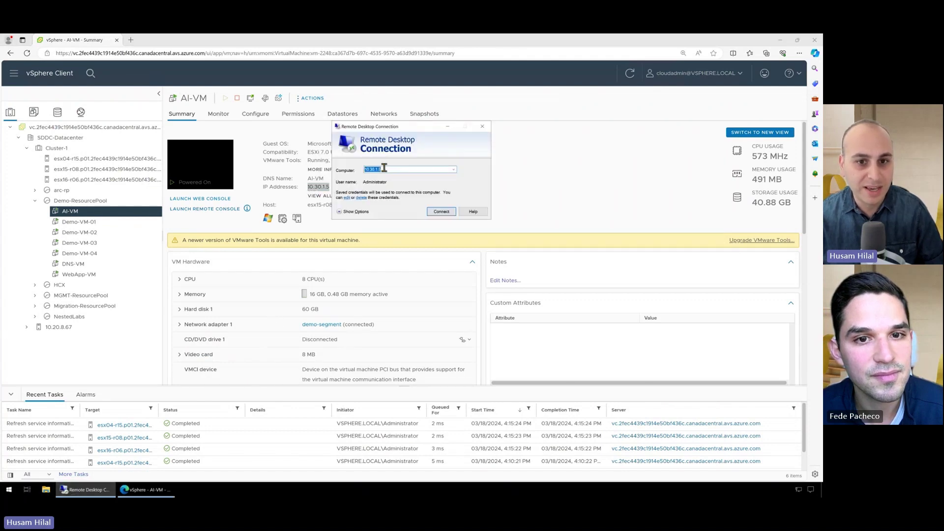
left_click(442, 212)
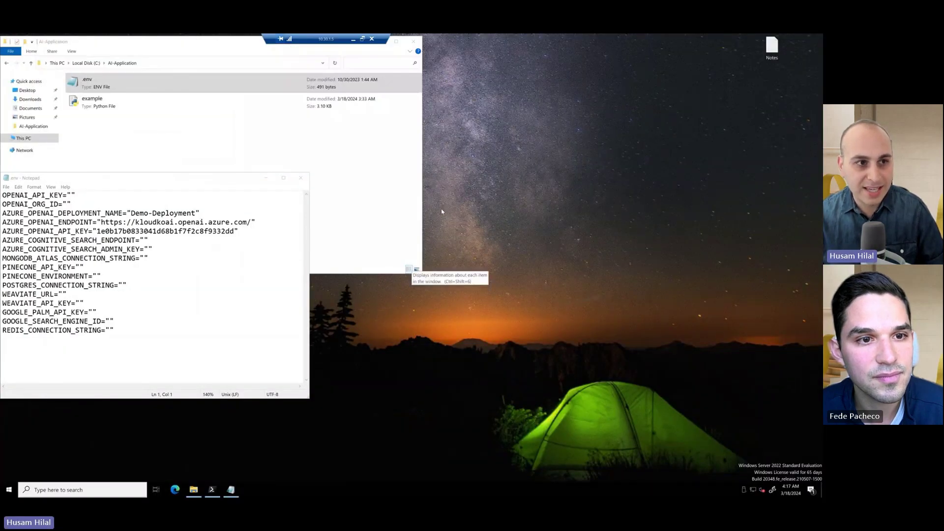
- Examine the AI-Application folder and the Azure OpenAI endpoint host name in its .env file
left_click(225, 154)
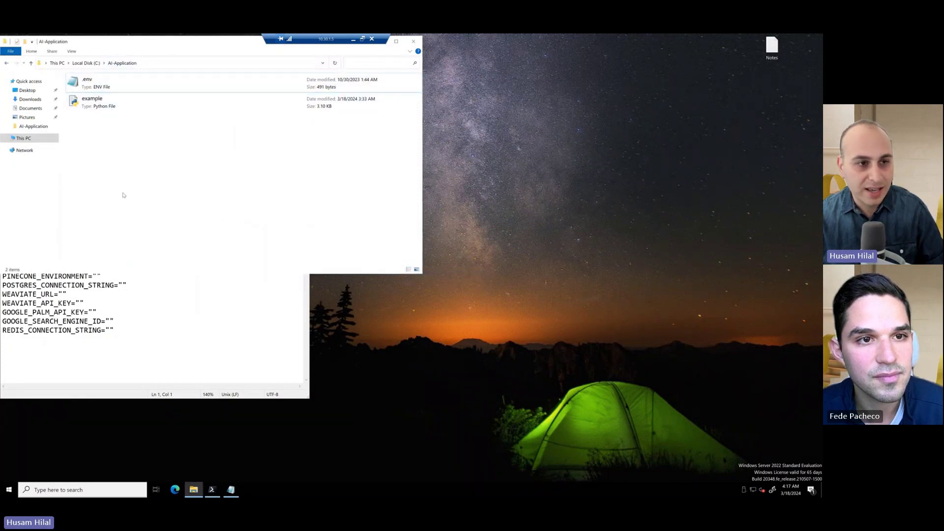
left_click(133, 328)
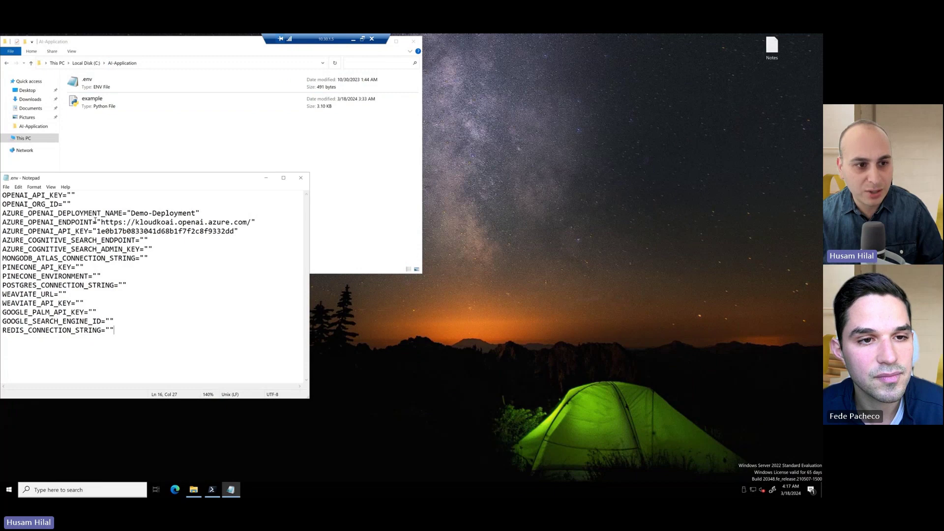
left_click(5, 222)
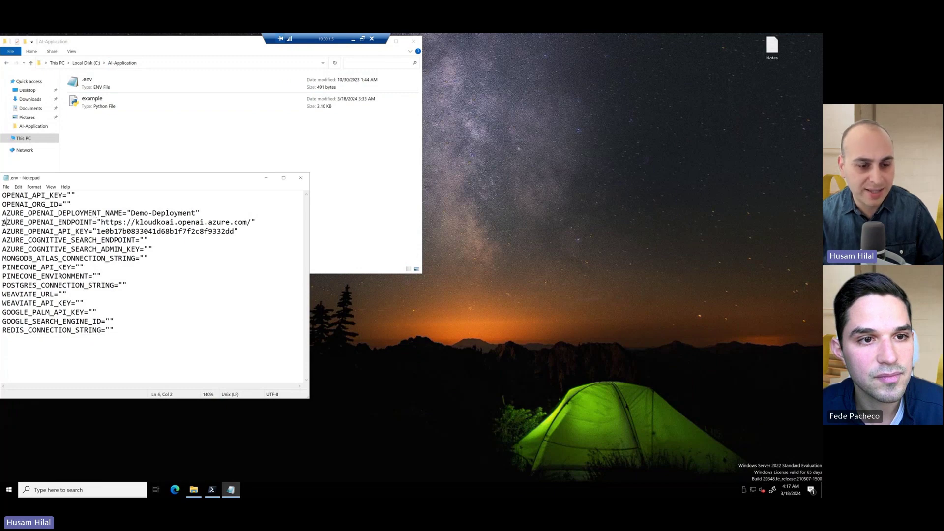
left_click_drag(4, 222, 136, 223)
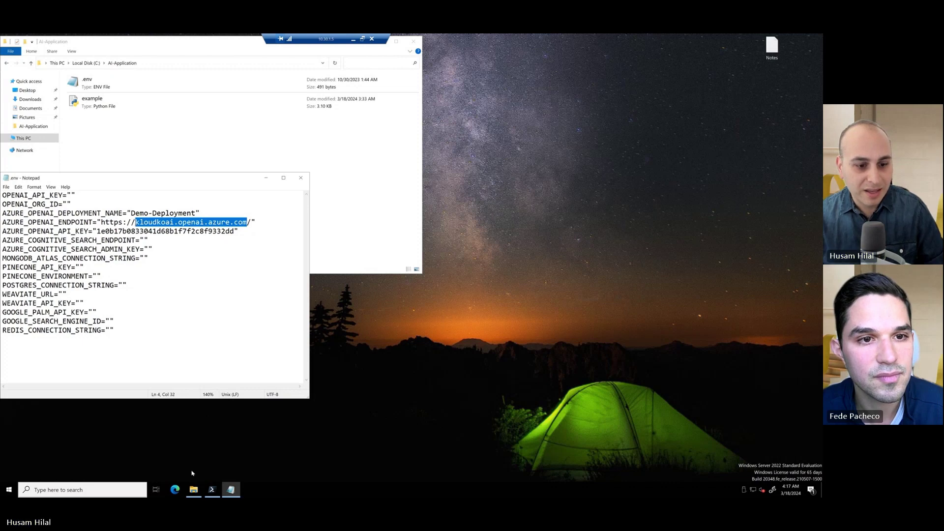
- Run nslookup kloudkoai.openai.azure.com in PowerShell and check the name and address it resolves to
left_click(212, 489)
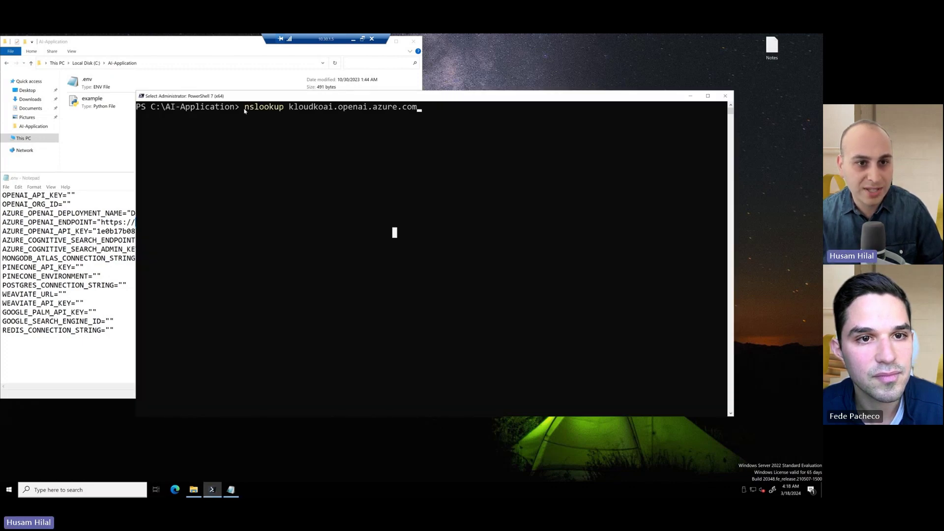
left_click_drag(245, 111, 419, 108)
left_click(430, 108)
key("Return")
key("Return")
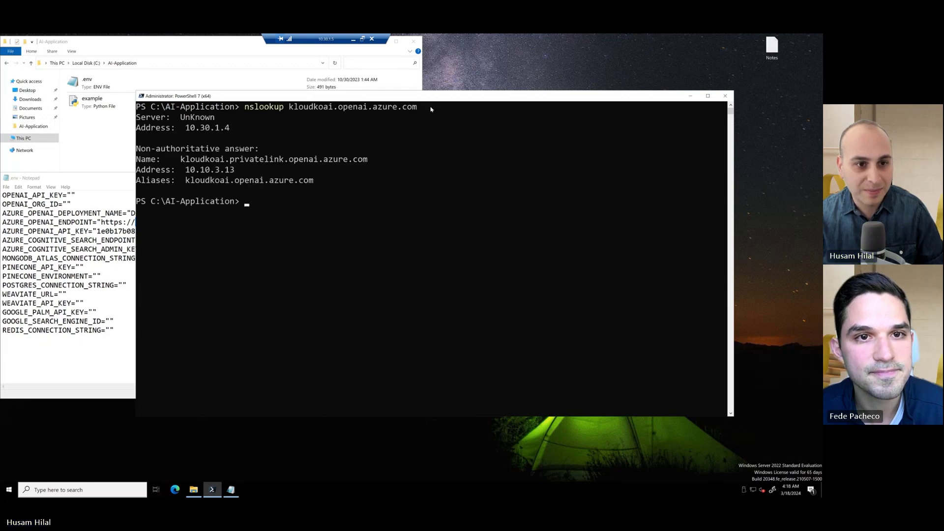
left_click_drag(236, 172, 285, 160)
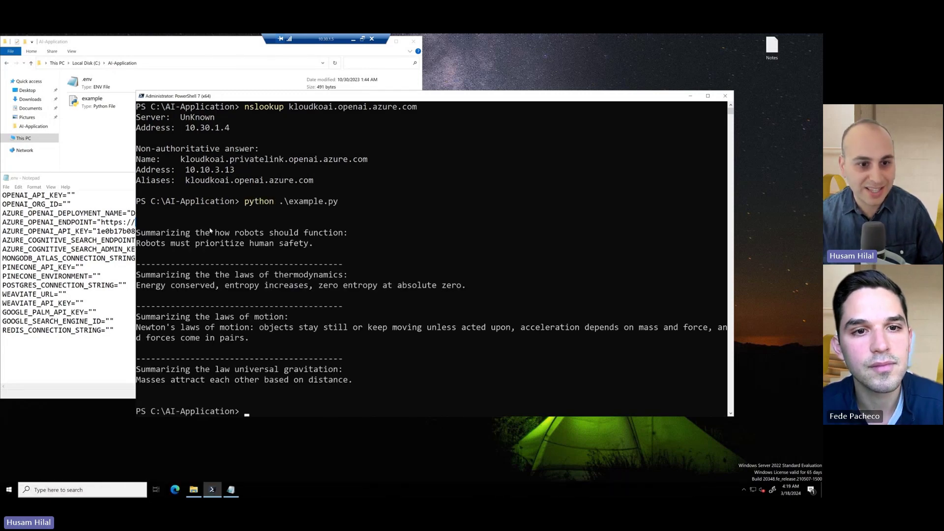
- Review the topic headings of the summaries output by the example.py script in PowerShell
left_click_drag(162, 235, 350, 236)
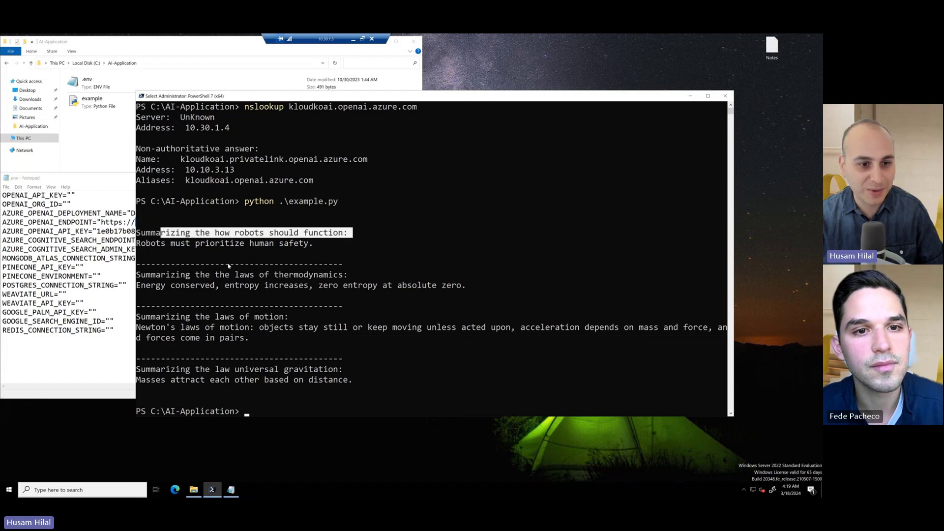
left_click_drag(192, 275, 342, 277)
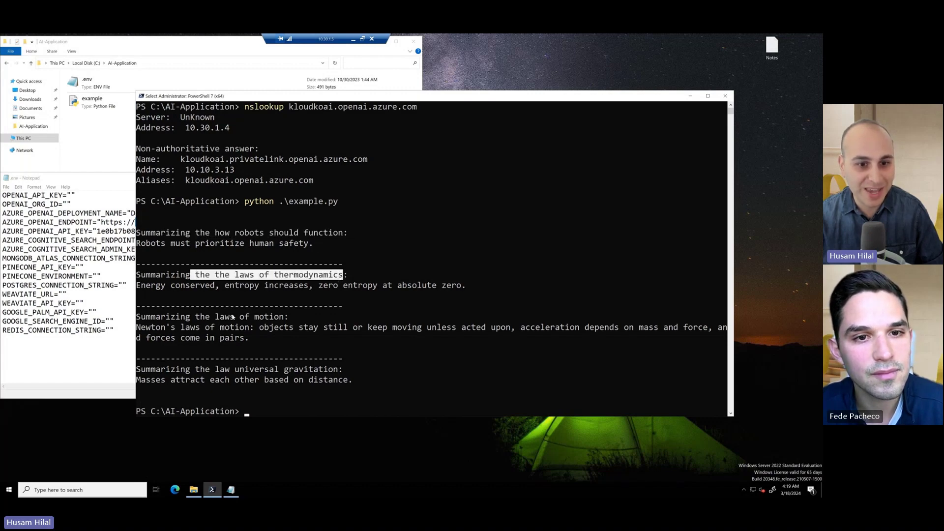
left_click_drag(215, 321, 297, 319)
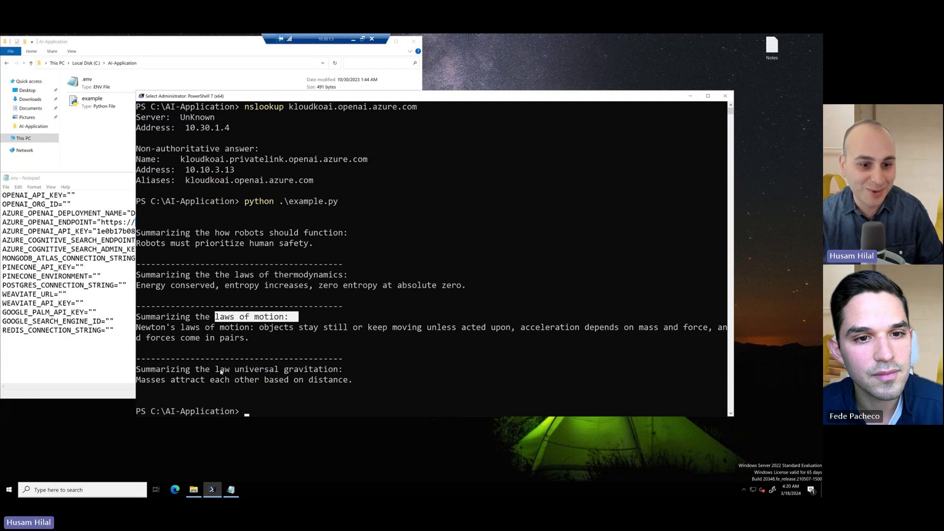
left_click_drag(213, 370, 338, 369)
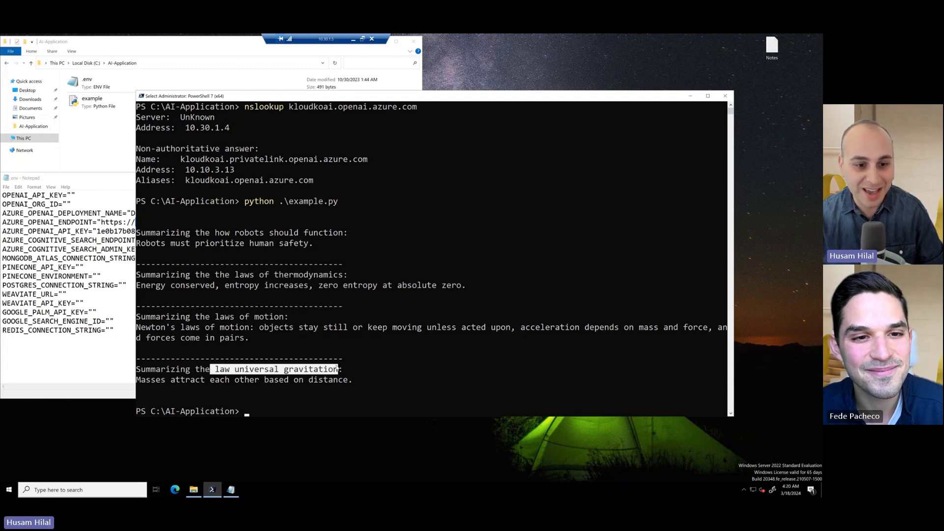